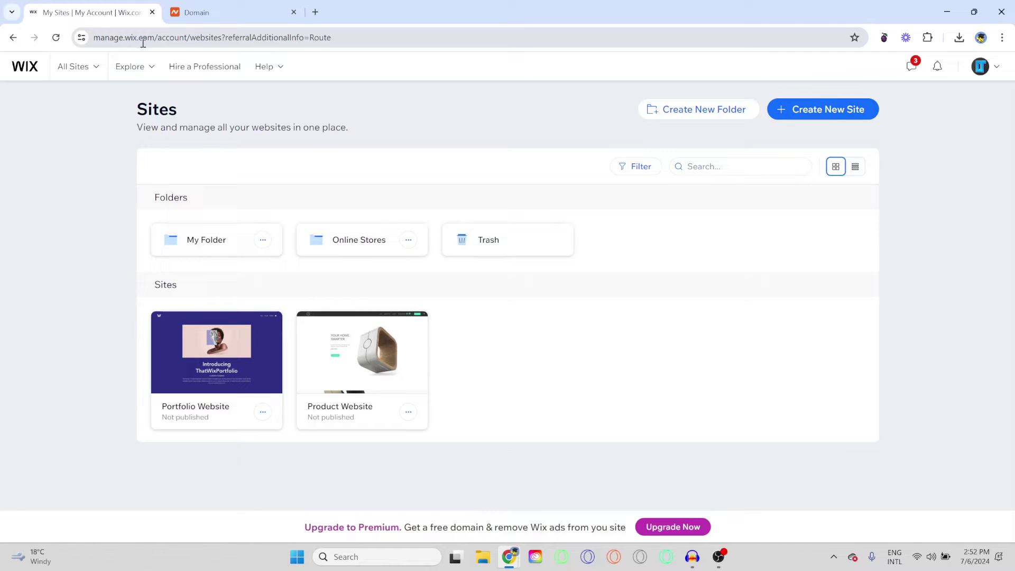
Open Portfolio Website's Settings > Domains and enter lukassentutorials.com as the domain to connect
{"action": "left_click_drag", "start_coordinate": [137, 109], "coordinate": [187, 110]}
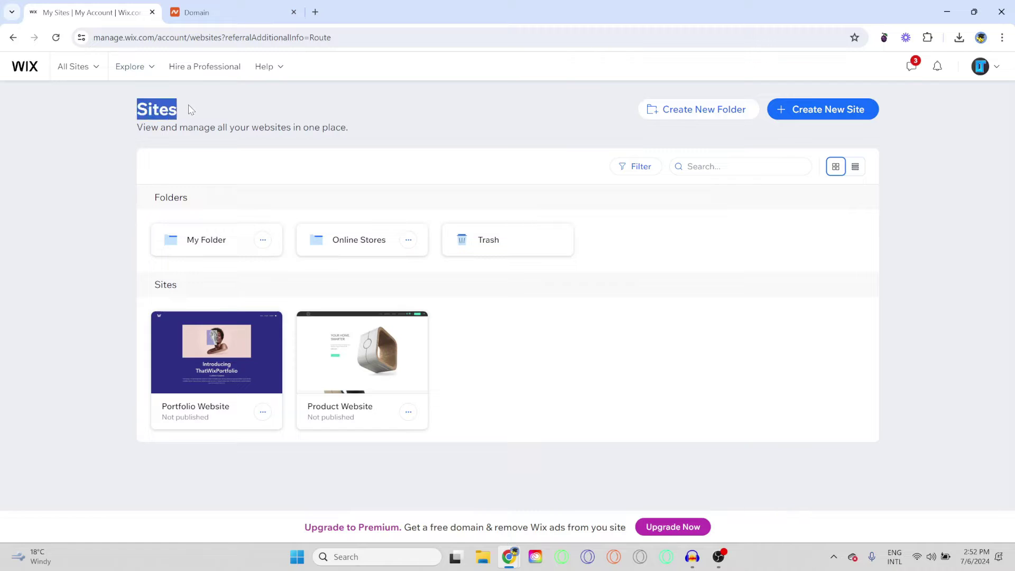
{"action": "left_click", "coordinate": [189, 109]}
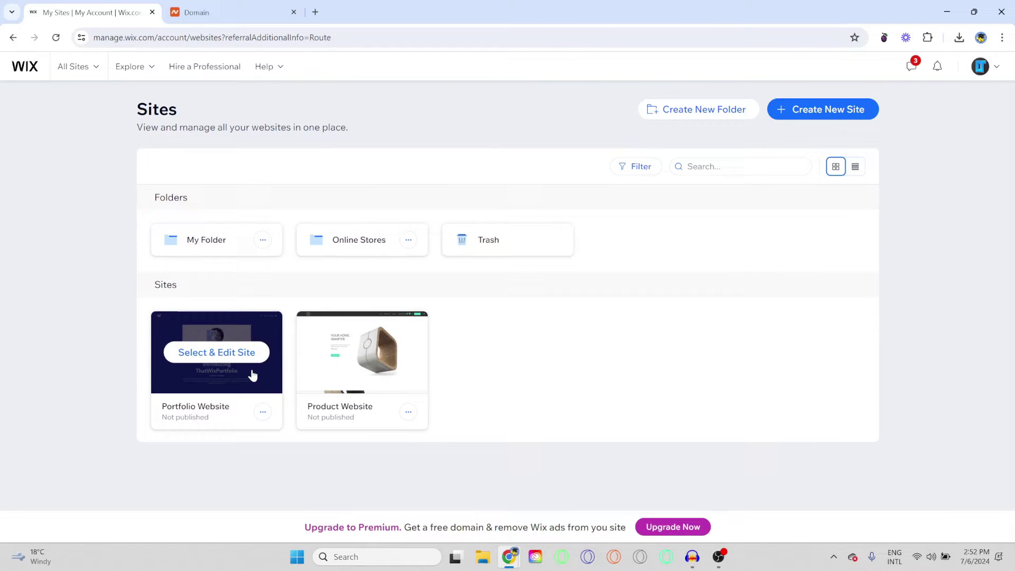
{"action": "mouse_move", "coordinate": [216, 352]}
{"action": "left_click", "coordinate": [211, 357]}
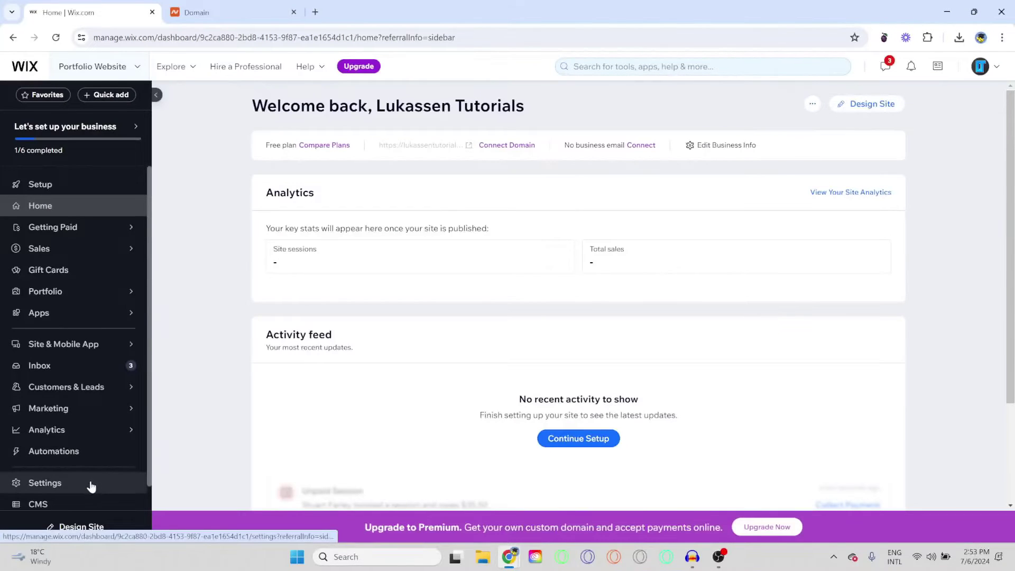
{"action": "left_click", "coordinate": [91, 486]}
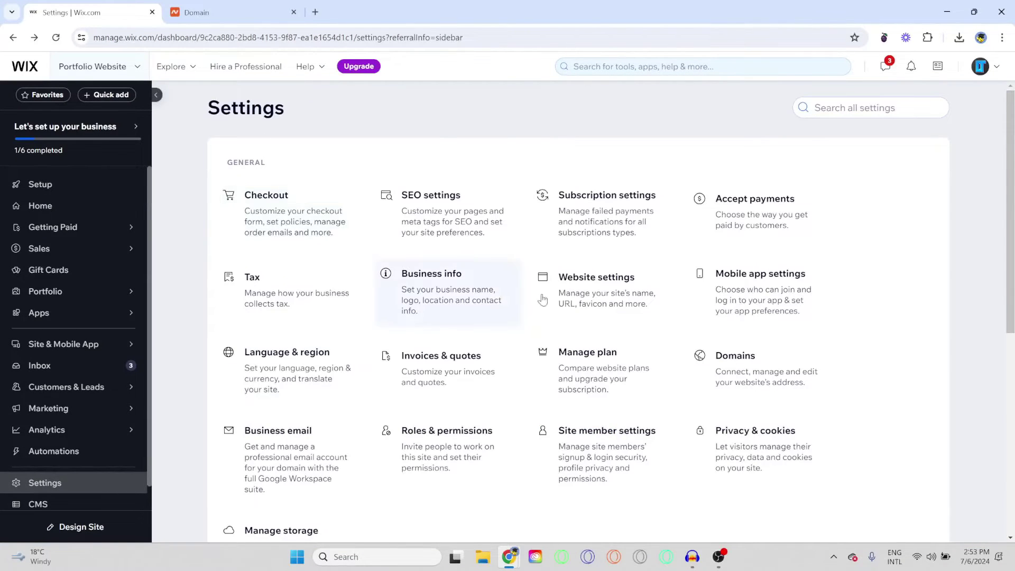
{"action": "left_click", "coordinate": [738, 368]}
{"action": "type", "text": "luka"}
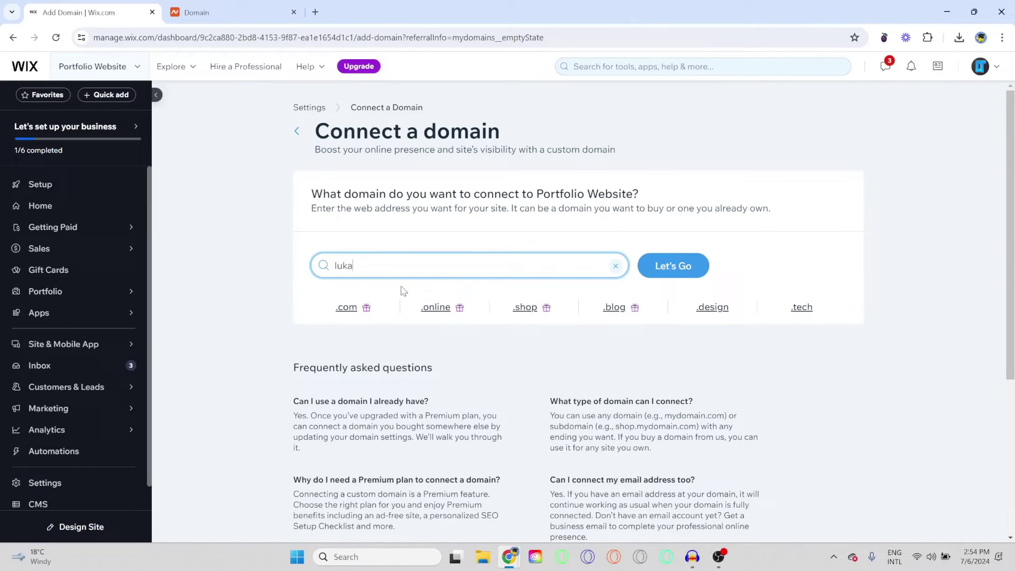
{"action": "type", "text": "ssentutorial"}
{"action": "type", "text": "s.com"}
{"action": "left_click", "coordinate": [504, 243]}
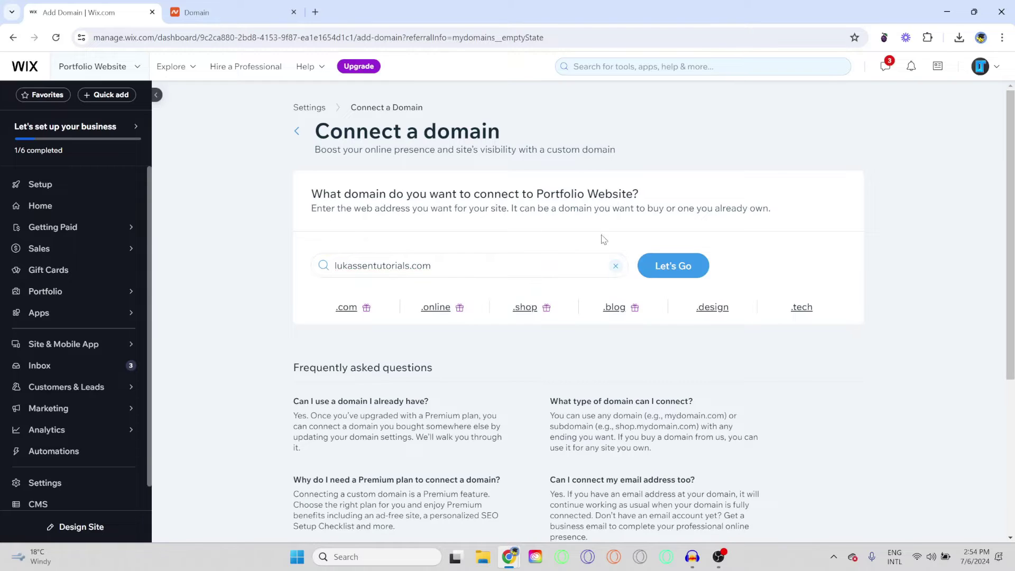
Check lukassentutorials.com and confirm you already own this domain
{"action": "left_click", "coordinate": [674, 265]}
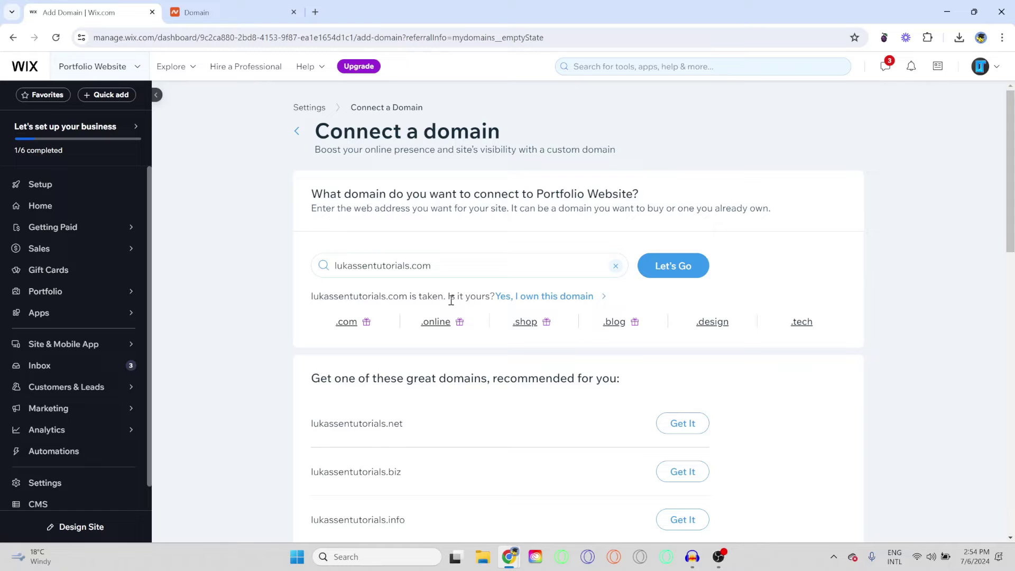
{"action": "left_click", "coordinate": [531, 299]}
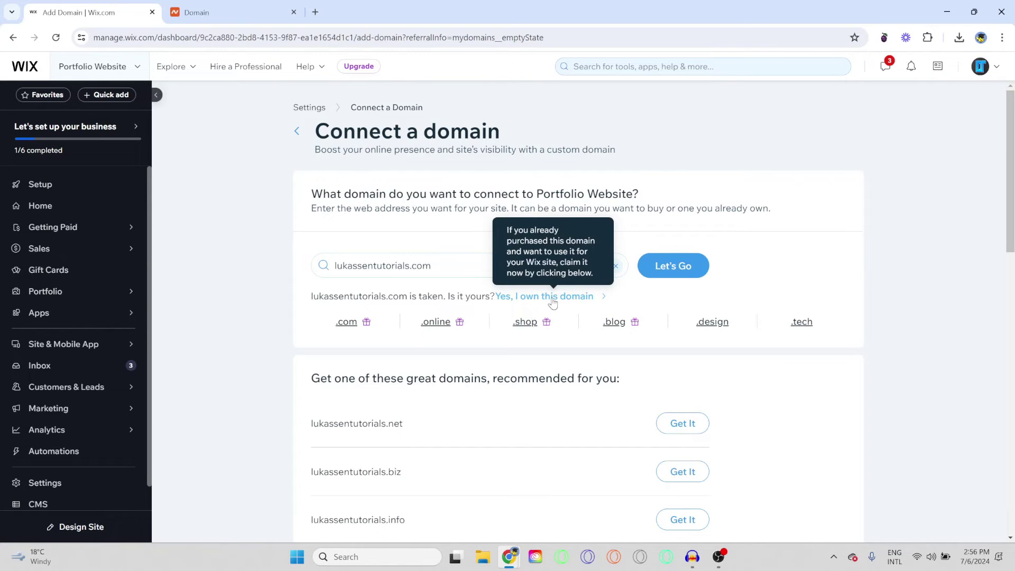
{"action": "left_click", "coordinate": [553, 300]}
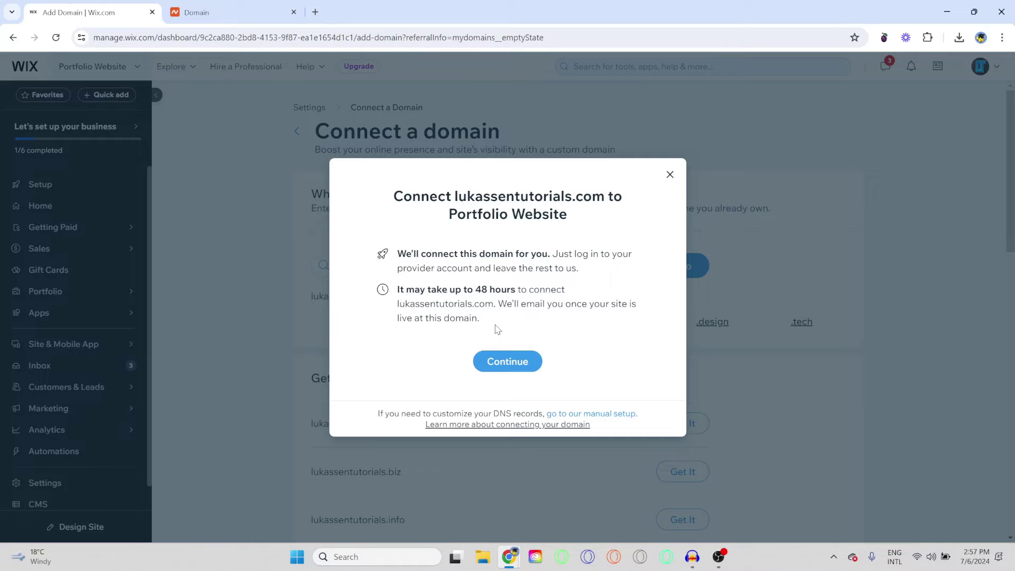
Choose automatic connection and sign in to Namecheap to authorize Wix
{"action": "left_click", "coordinate": [506, 361]}
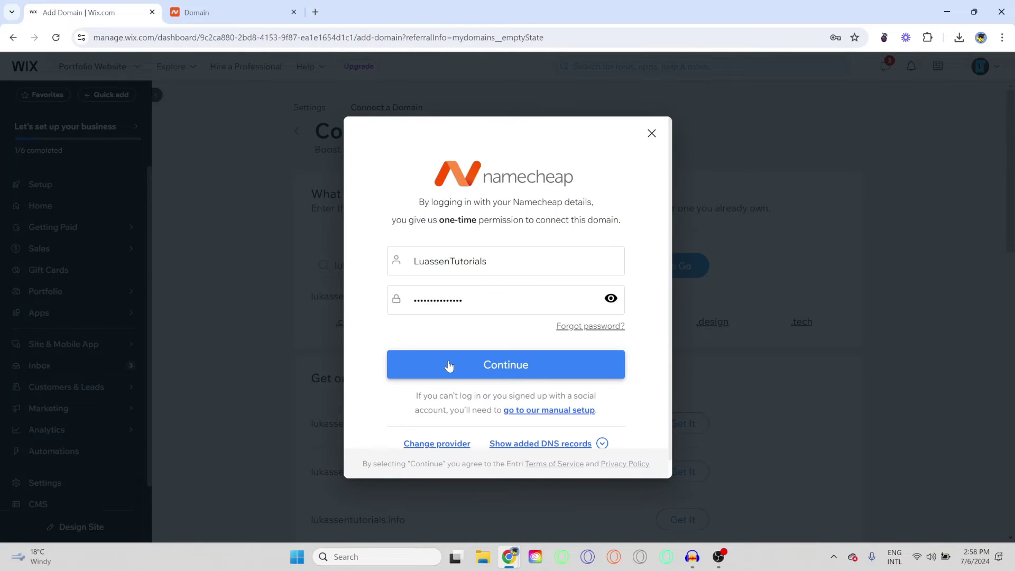
{"action": "left_click", "coordinate": [448, 365]}
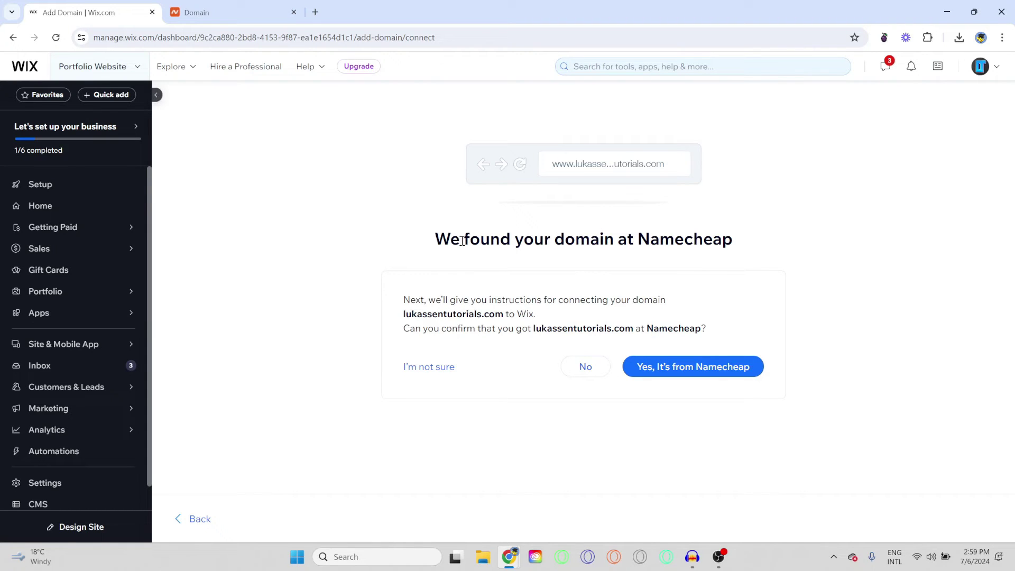
Confirm Namecheap as the registrar, start step-by-step setup, and check off login and domain-found steps
{"action": "left_click", "coordinate": [645, 370]}
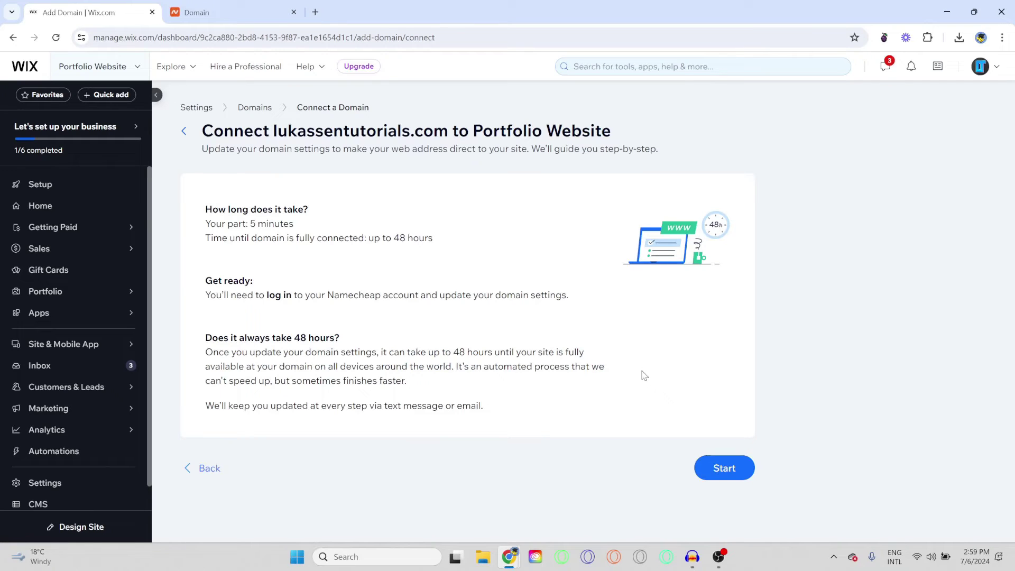
{"action": "left_click", "coordinate": [724, 468]}
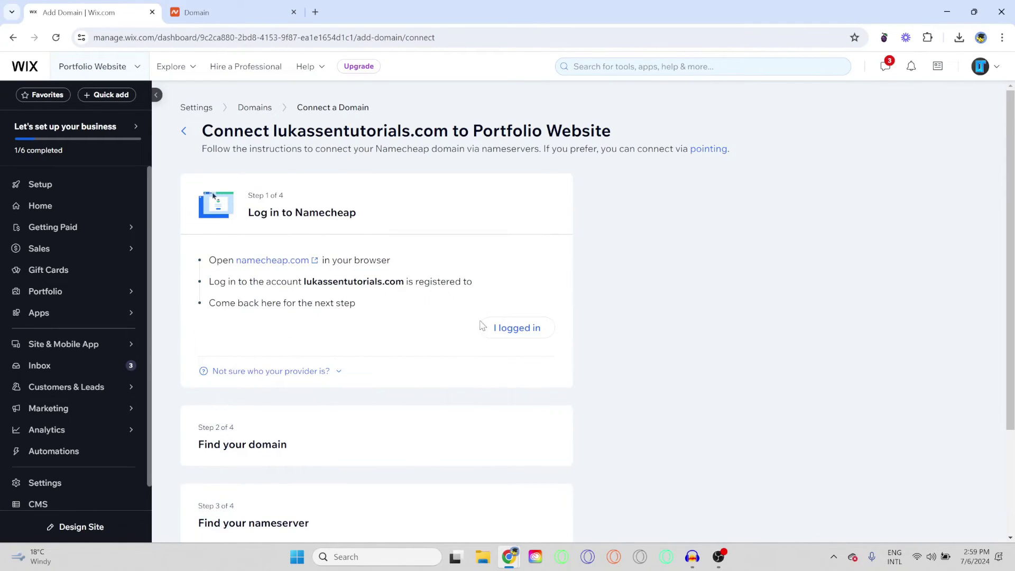
{"action": "left_click", "coordinate": [516, 328]}
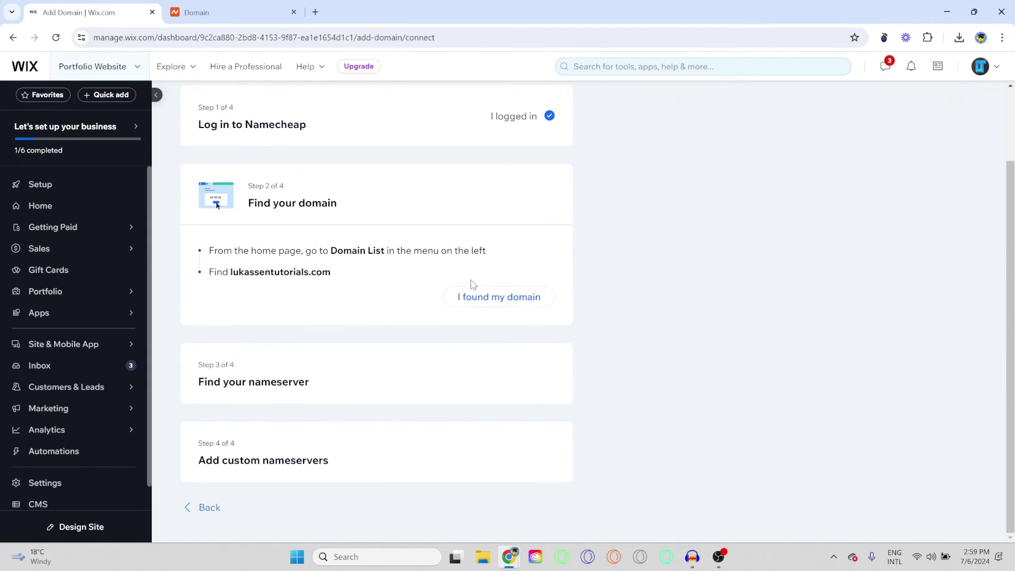
{"action": "left_click", "coordinate": [237, 12]}
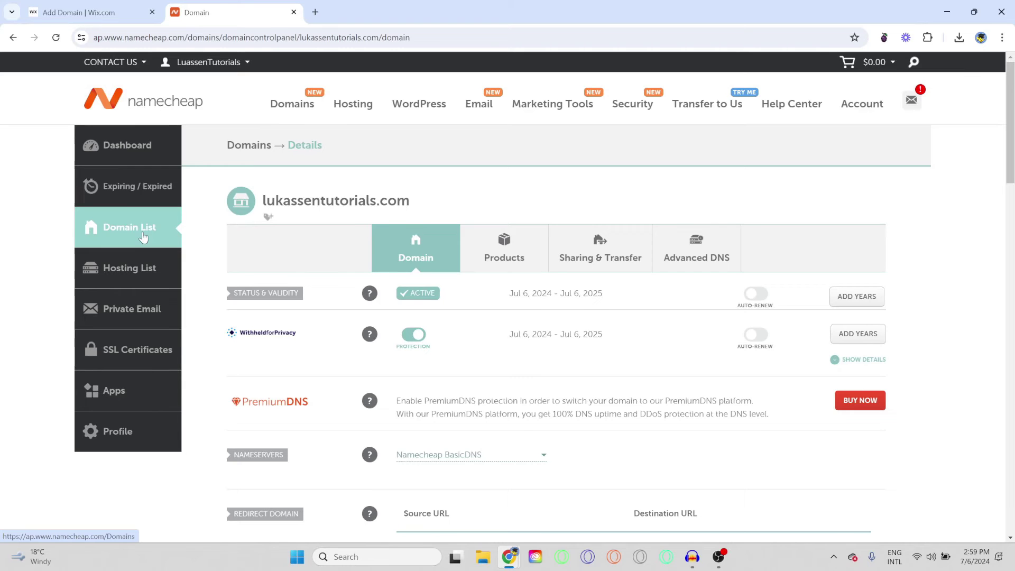
{"action": "left_click", "coordinate": [79, 12]}
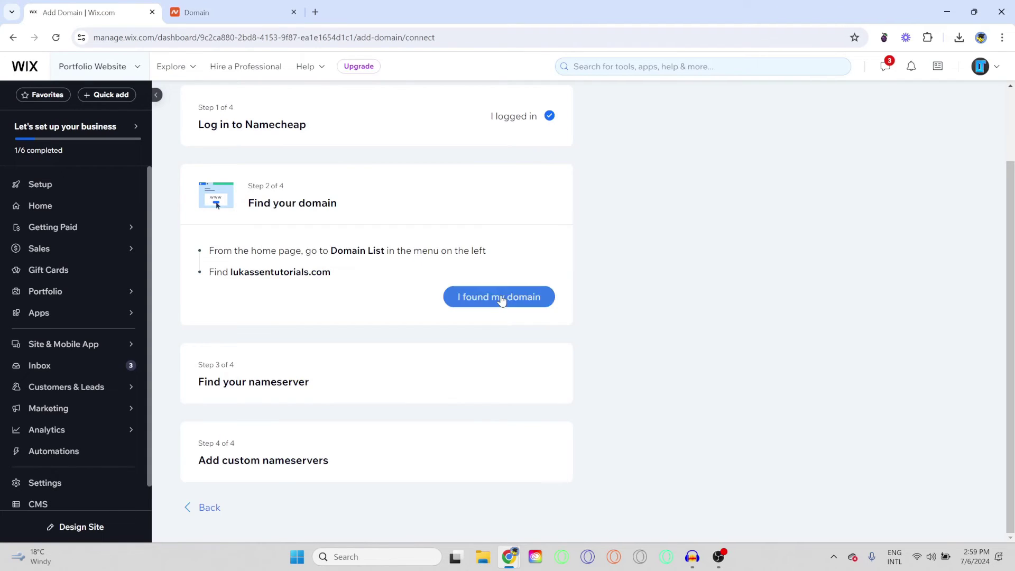
{"action": "left_click", "coordinate": [499, 297]}
{"action": "scroll", "coordinate": [466, 371], "scroll_direction": "down", "scroll_amount": 1}
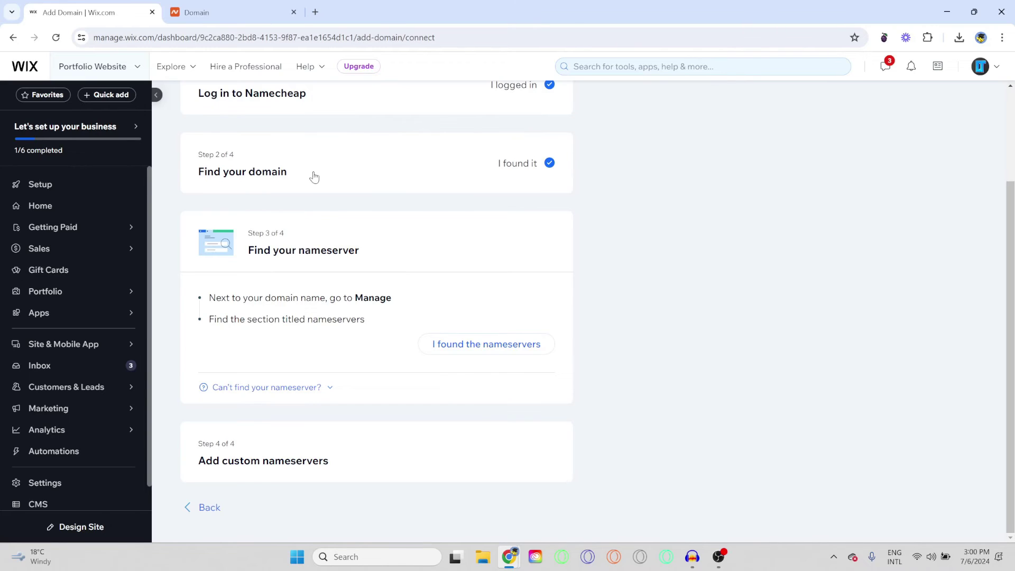
Find the nameservers section on Namecheap's domain page and set the nameserver type to Custom DNS
{"action": "left_click", "coordinate": [197, 11]}
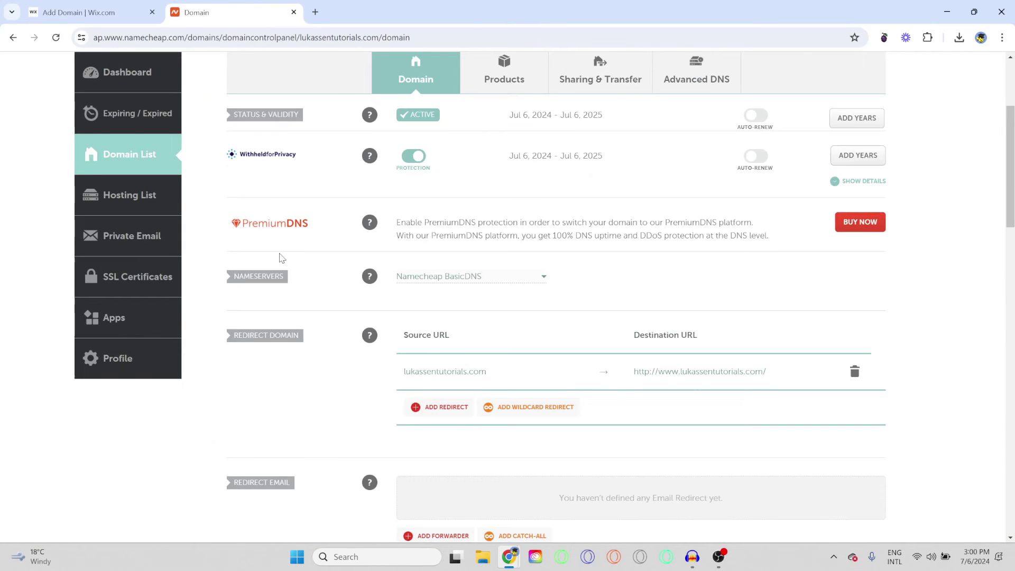
{"action": "key", "text": "ctrl+f"}
{"action": "type", "text": "nam"}
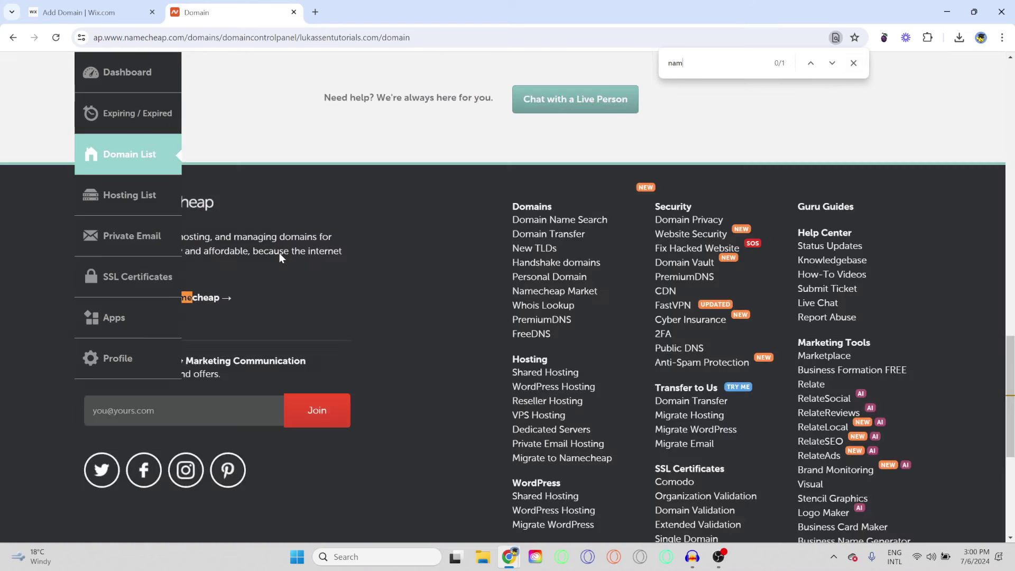
{"action": "type", "text": "eservers"}
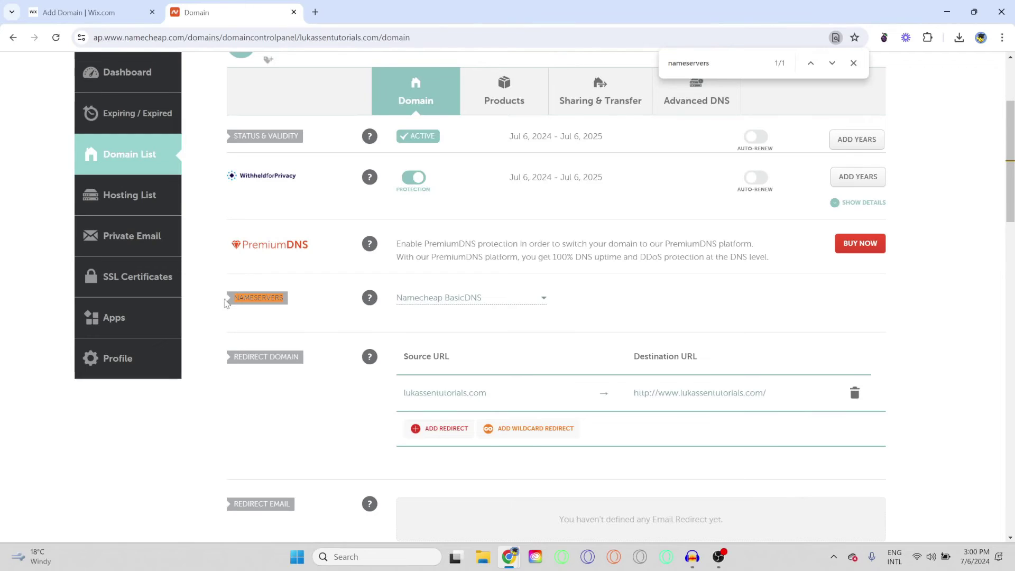
{"action": "left_click", "coordinate": [501, 300]}
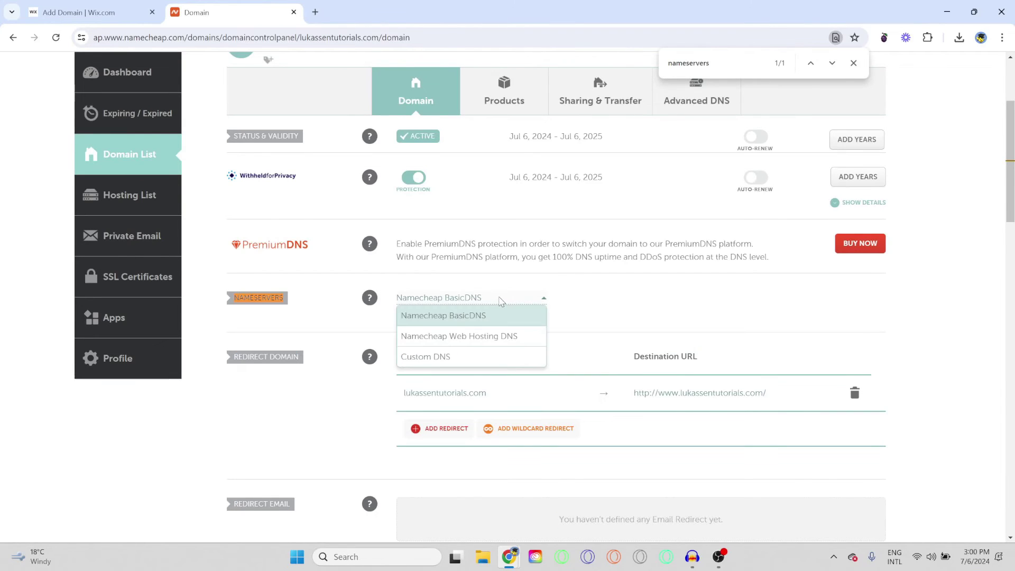
{"action": "left_click", "coordinate": [444, 356]}
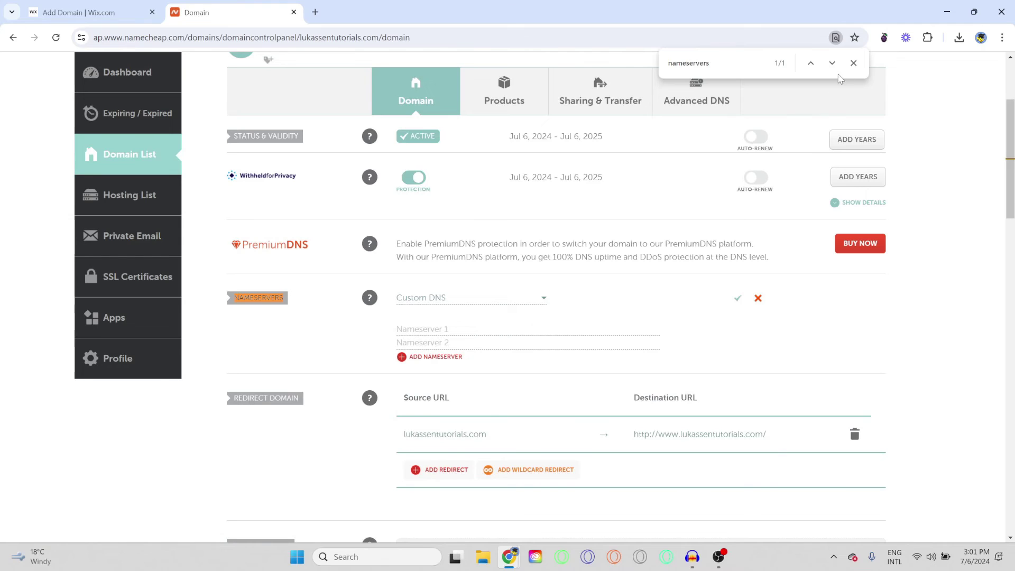
{"action": "left_click", "coordinate": [854, 63]}
Confirm the nameservers were found and paste ns8.wixdns.net into Namecheap's Nameserver 1 field
{"action": "left_click", "coordinate": [78, 12]}
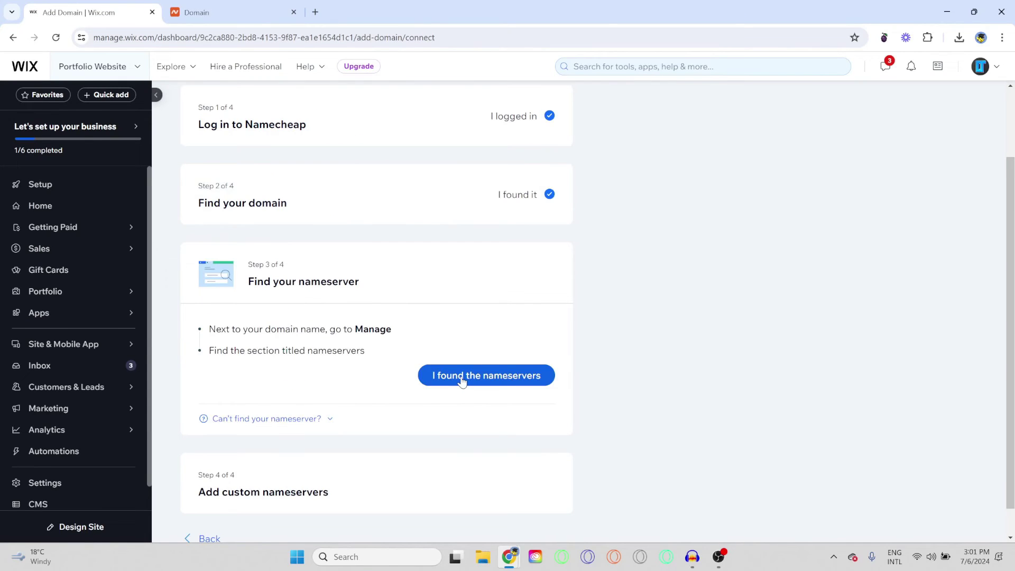
{"action": "left_click", "coordinate": [461, 379]}
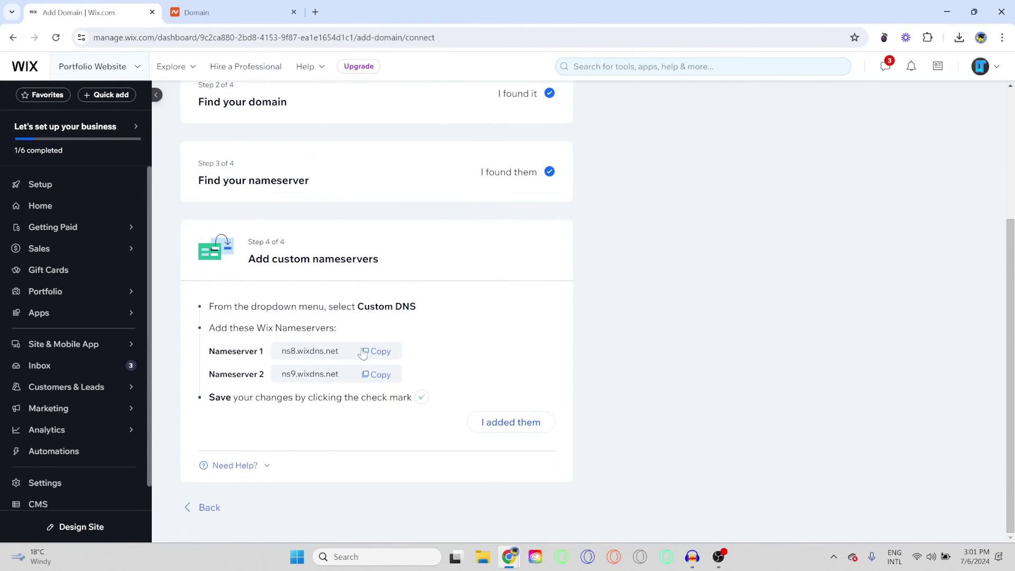
{"action": "left_click", "coordinate": [377, 351]}
{"action": "left_click", "coordinate": [197, 12]}
{"action": "left_click", "coordinate": [458, 332]}
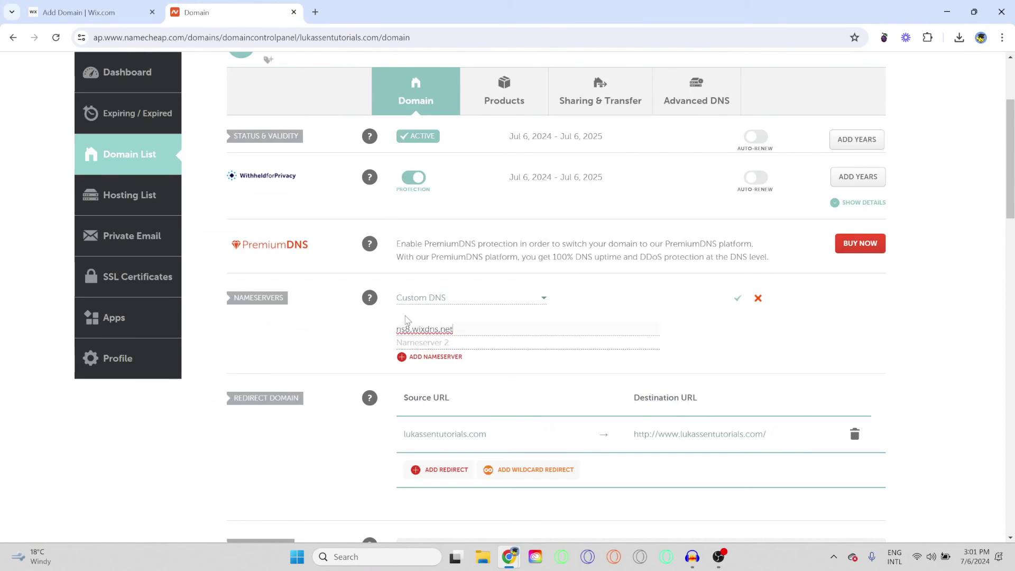
{"action": "key", "text": "ctrl+v"}
Paste the second Wix nameserver, ns9.wixdns.net, into Nameserver 2
{"action": "left_click", "coordinate": [78, 13]}
{"action": "left_click", "coordinate": [377, 374]}
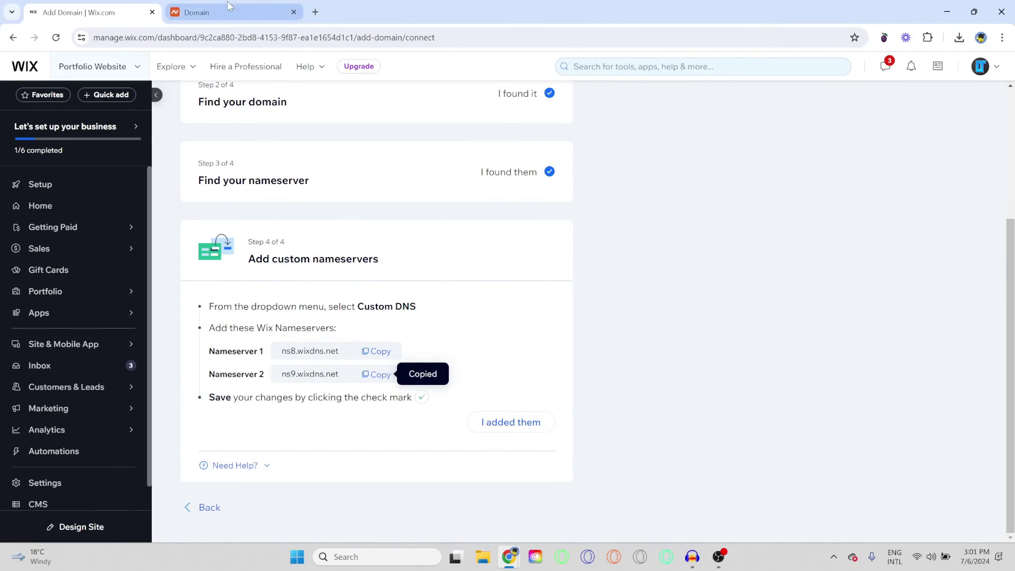
{"action": "left_click", "coordinate": [197, 12]}
{"action": "left_click", "coordinate": [455, 343]}
{"action": "key", "text": "ctrl+v"}
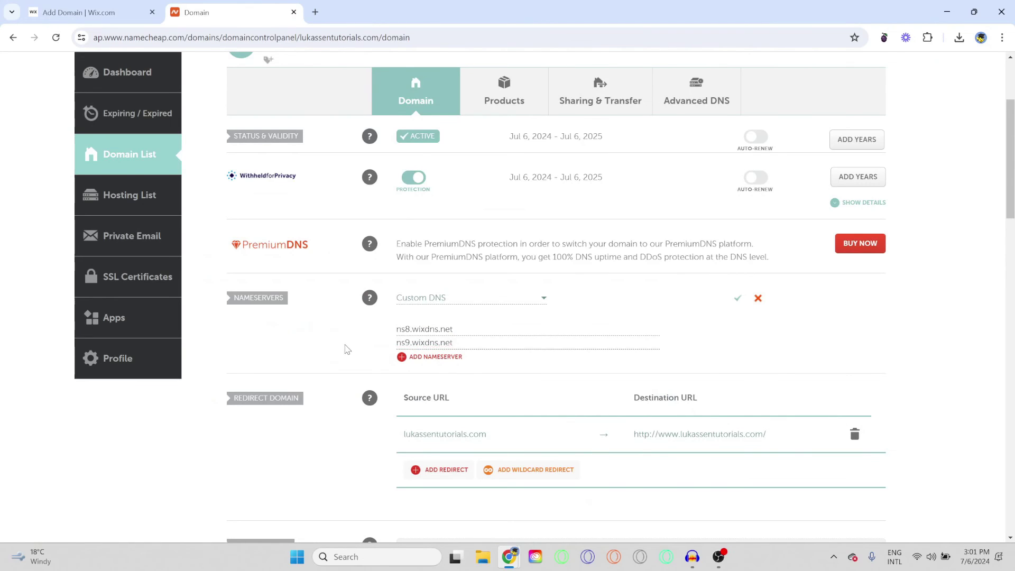
{"action": "scroll", "coordinate": [350, 350], "scroll_direction": "down", "scroll_amount": 1}
Save the custom nameservers in Namecheap and note the 48-hour DNS update notice
{"action": "left_click", "coordinate": [738, 219]}
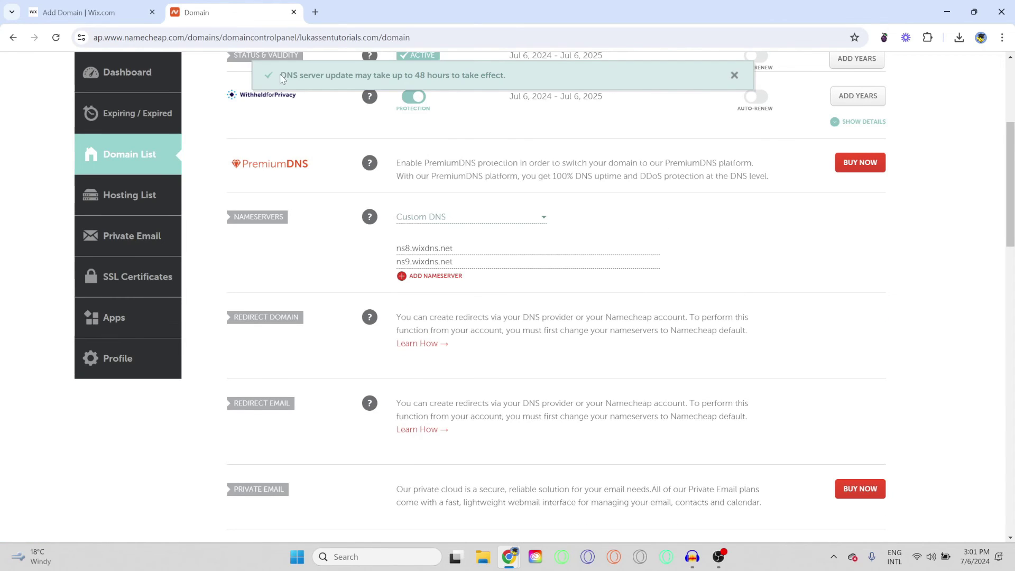
{"action": "left_click_drag", "start_coordinate": [281, 76], "coordinate": [482, 76]}
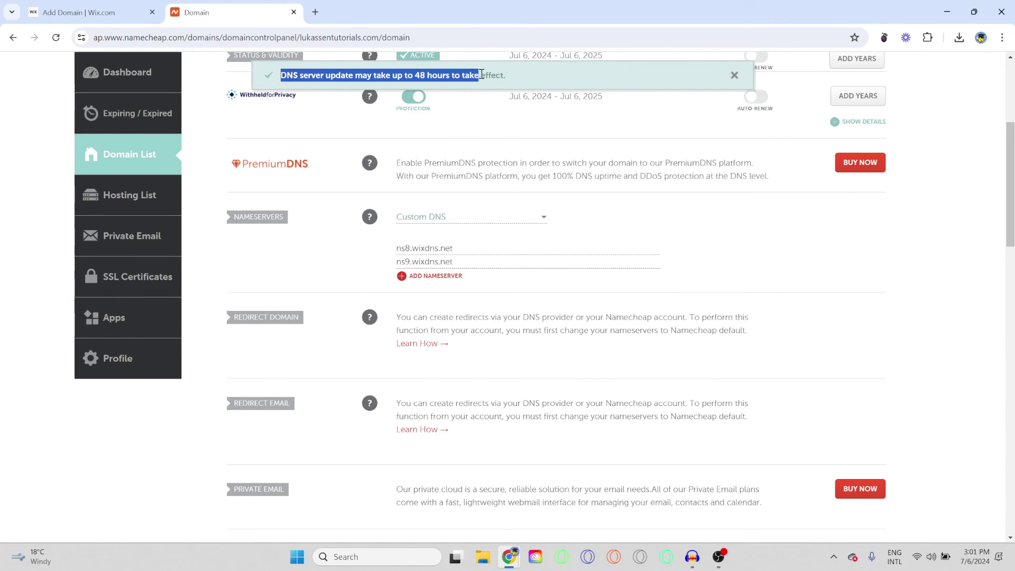
{"action": "left_click", "coordinate": [496, 74]}
{"action": "left_click", "coordinate": [80, 12]}
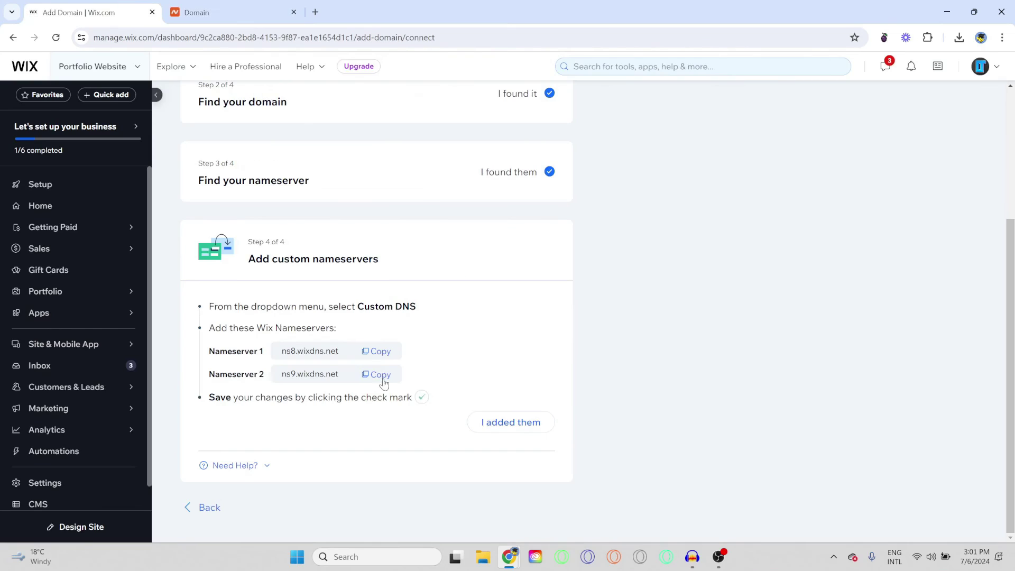
Confirm the nameservers were added, open the domain status page, and dismiss the setup progress popup
{"action": "left_click", "coordinate": [512, 422]}
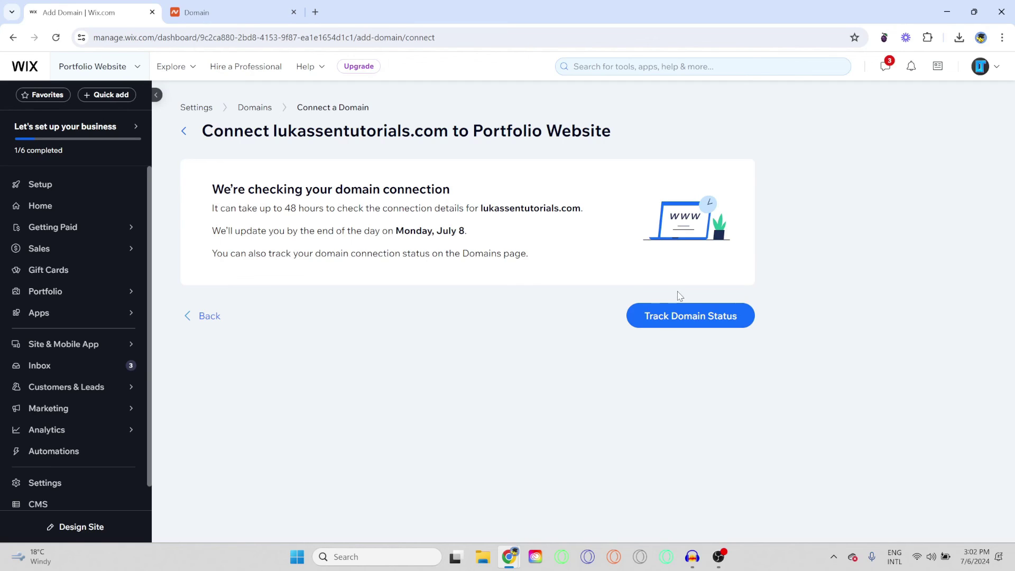
{"action": "left_click", "coordinate": [690, 317]}
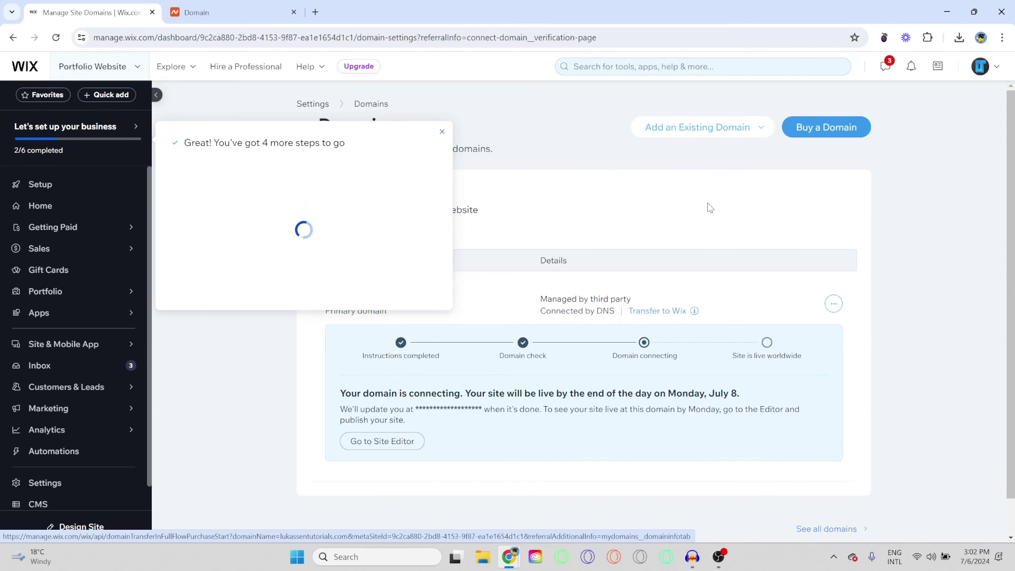
{"action": "left_click", "coordinate": [442, 131]}
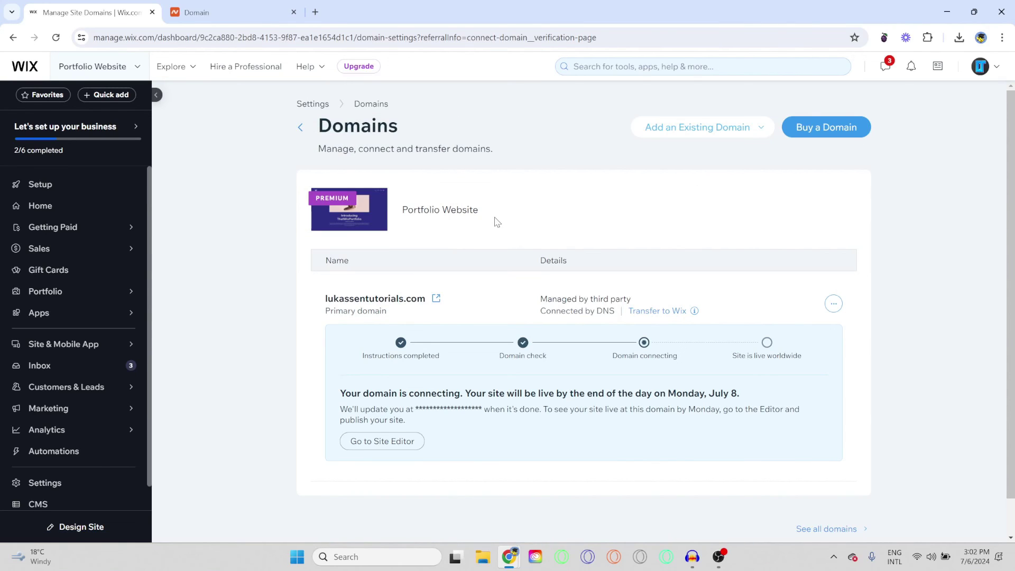